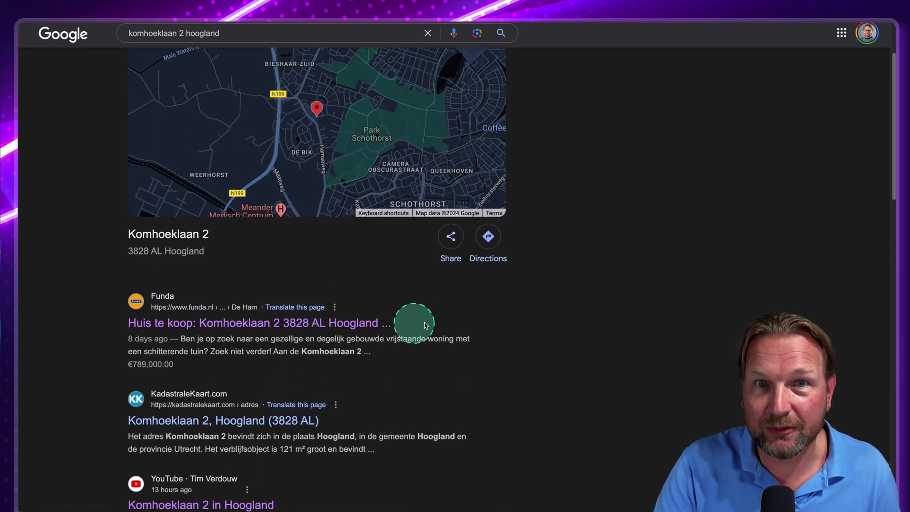
{"action": "scroll", "coordinate": [345, 304], "scroll_direction": "up", "scroll_amount": 4}
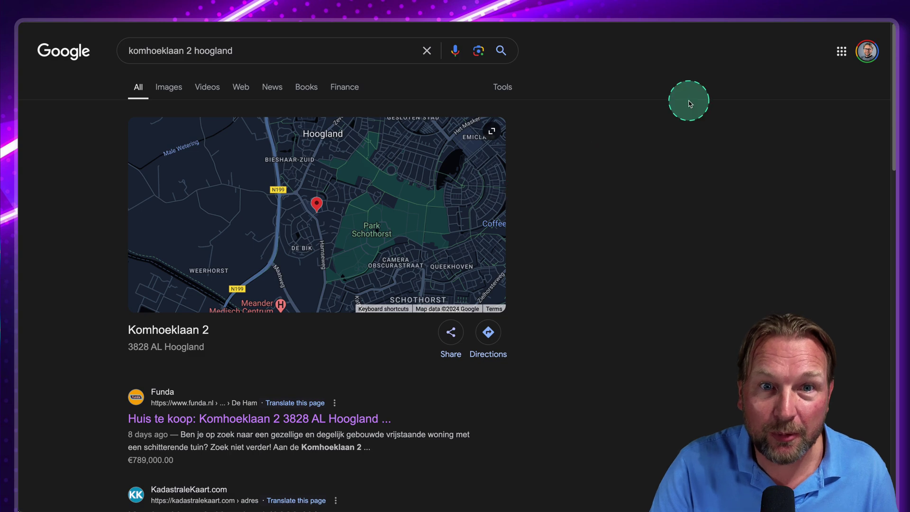
{"action": "left_click", "coordinate": [737, 22]}
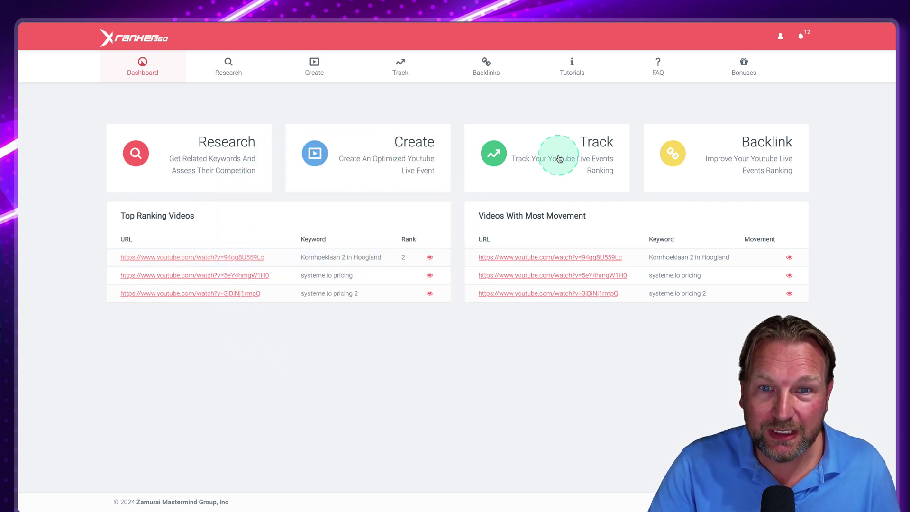
{"action": "left_click", "coordinate": [579, 152]}
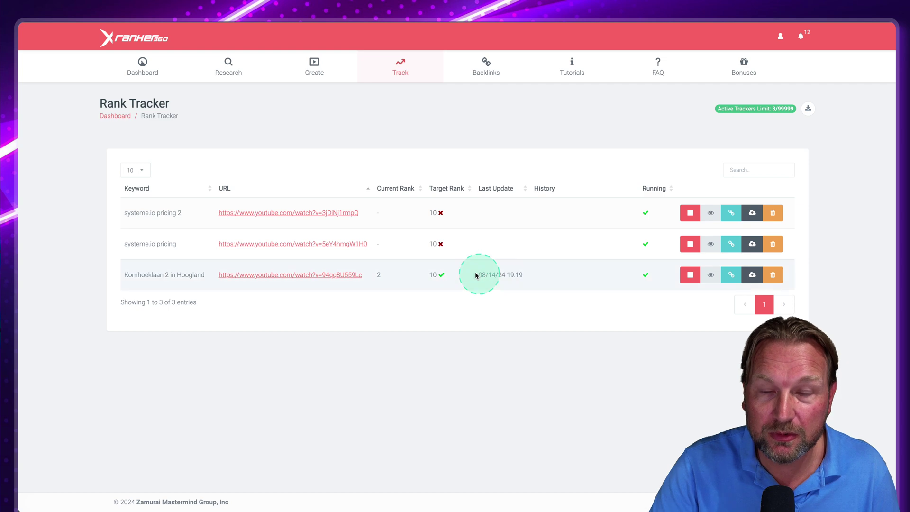
{"action": "left_click", "coordinate": [156, 70]}
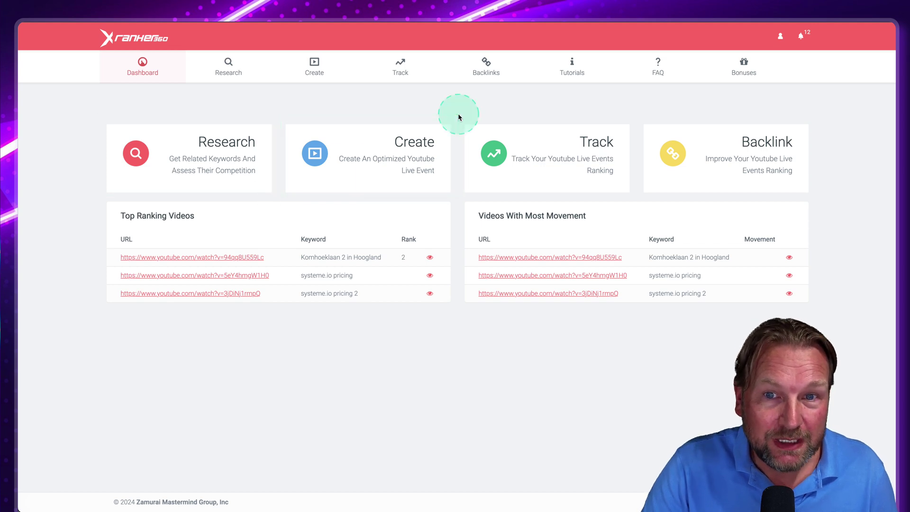
{"action": "left_click", "coordinate": [635, 203]}
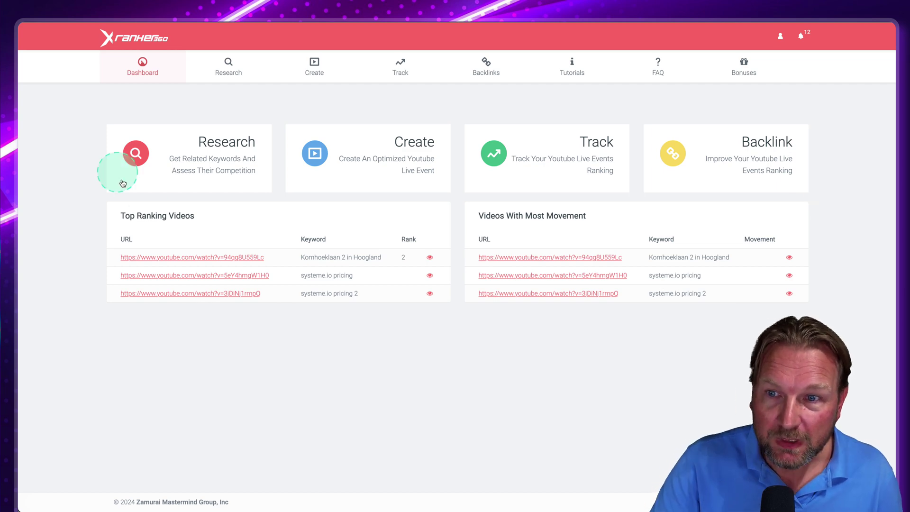
Run a new keyword research for 'Dog training', fixing a typo in the keyword first
{"action": "left_click", "coordinate": [214, 166]}
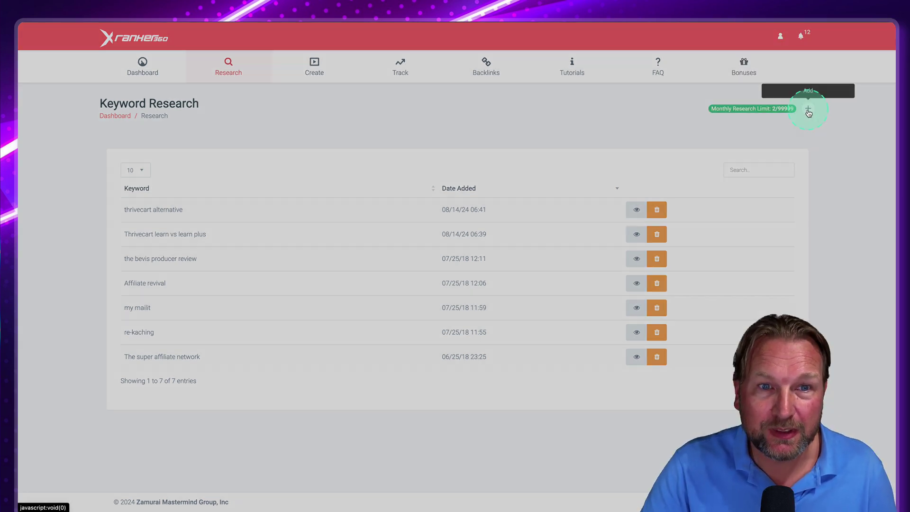
{"action": "left_click", "coordinate": [808, 108]}
{"action": "left_click", "coordinate": [406, 94]}
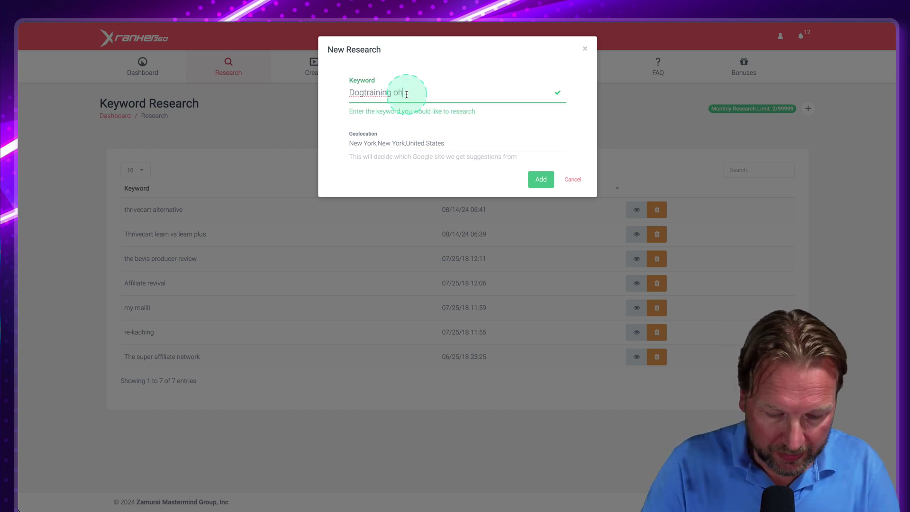
{"action": "type", "text": "Dogtraining ohi"}
{"action": "key", "text": "BackSpace"}
{"action": "key", "text": "BackSpace"}
{"action": "key", "text": "BackSpace"}
{"action": "type", "text": "n"}
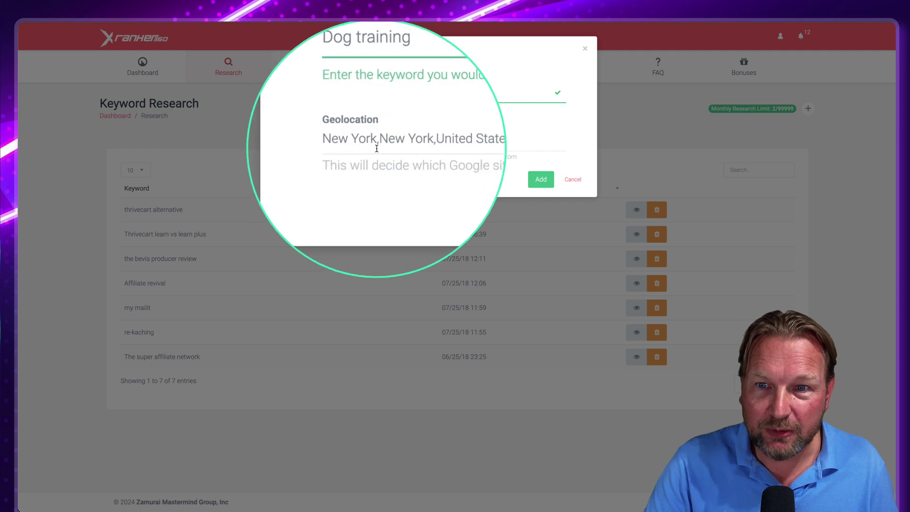
{"action": "left_click", "coordinate": [537, 179]}
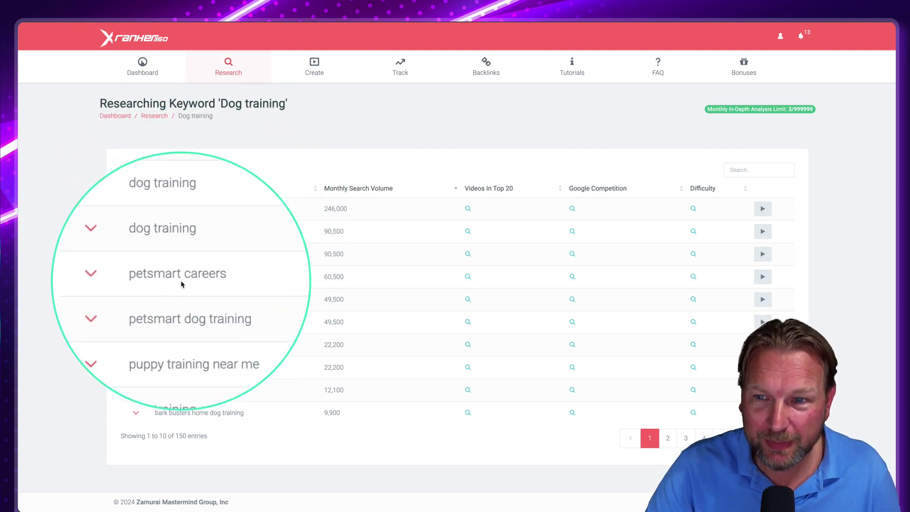
Run the difficulty analysis on 'petsmart dog training' (4 top videos, 65% difficulty)
{"action": "left_click", "coordinate": [198, 310]}
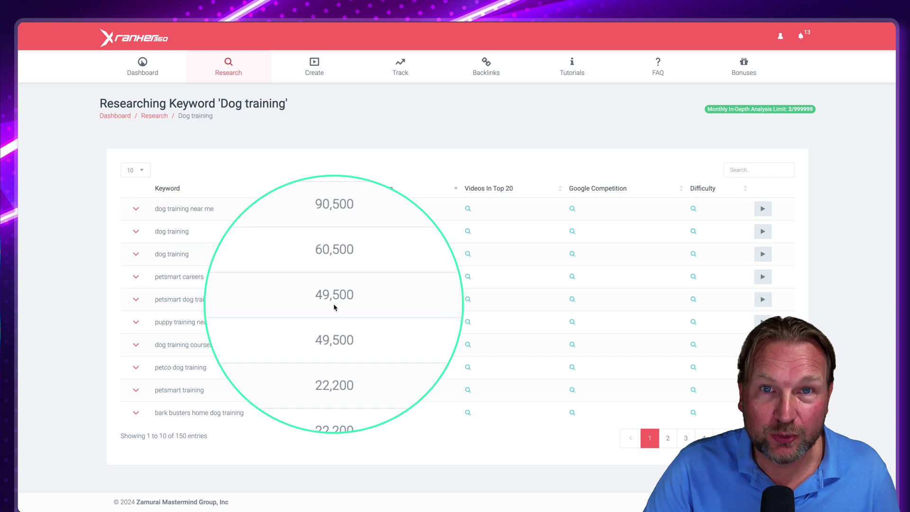
{"action": "left_click", "coordinate": [468, 300]}
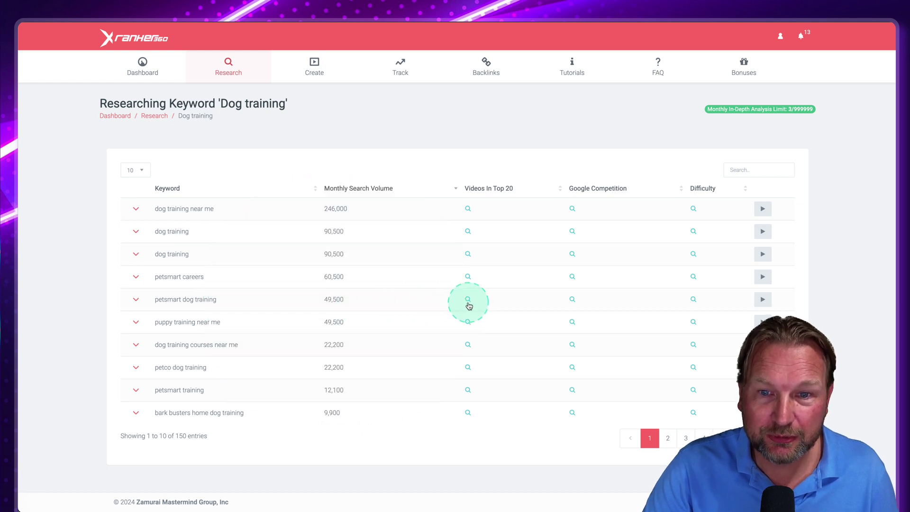
{"action": "left_click", "coordinate": [693, 300]}
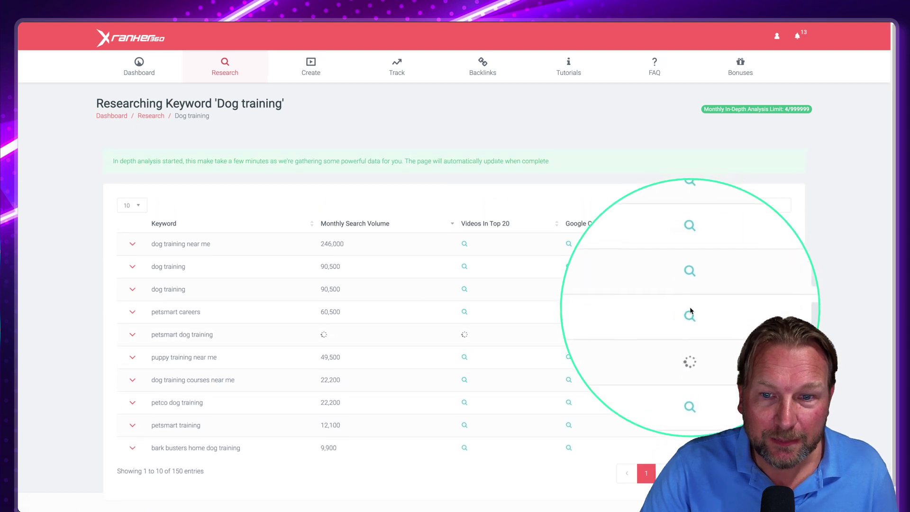
On results page 3, start in-depth analysis of 'affordable dog training near me'
{"action": "scroll", "coordinate": [529, 328], "scroll_direction": "down", "scroll_amount": 1}
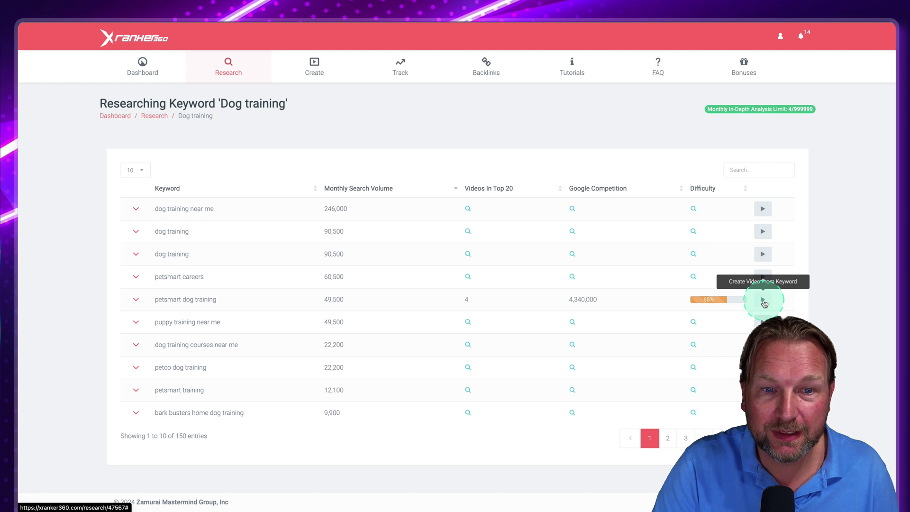
{"action": "left_click", "coordinate": [686, 439]}
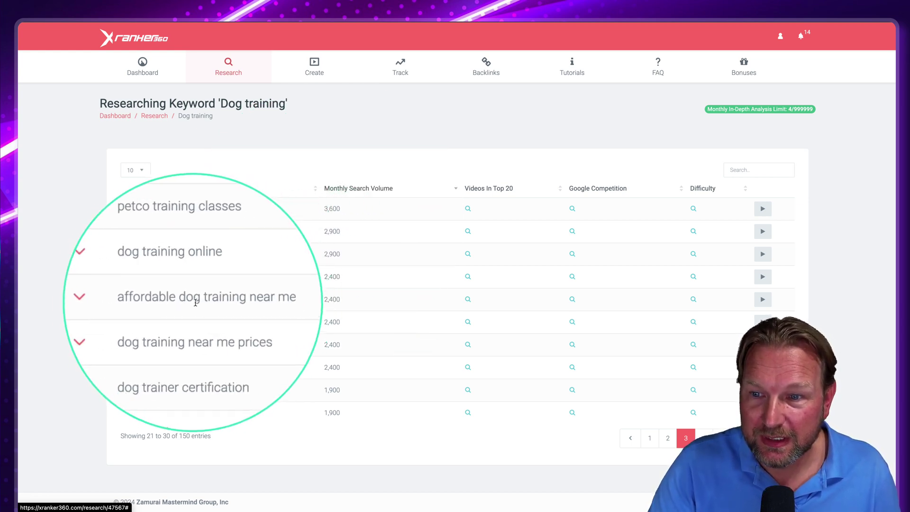
{"action": "left_click", "coordinate": [693, 300]}
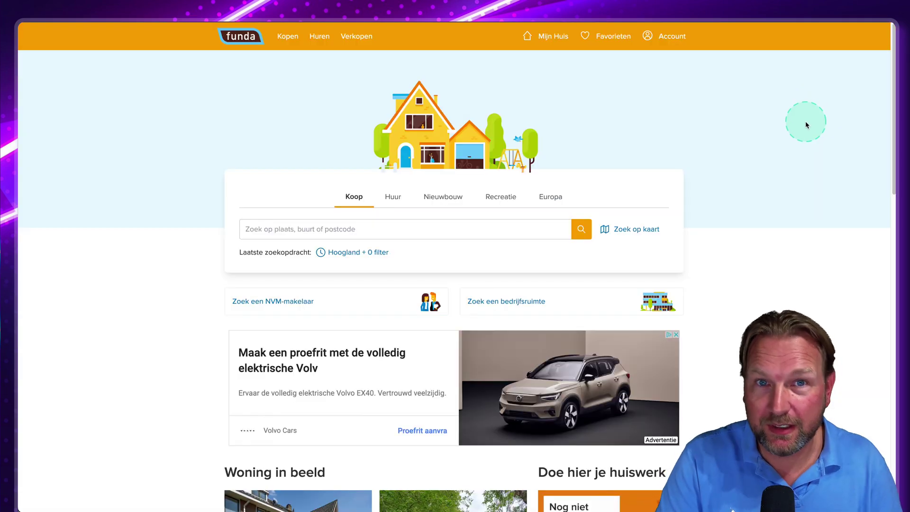
Search Funda for homes for sale in Hoogland
{"action": "left_click", "coordinate": [377, 231]}
{"action": "type", "text": "Hoogland"}
{"action": "left_click", "coordinate": [368, 256]}
{"action": "left_click", "coordinate": [583, 234]}
Browse the 14 Hoogland listings, led by Komhoeklaan 2 at €789.000, then return to xRanker360
{"action": "scroll", "coordinate": [563, 268], "scroll_direction": "down", "scroll_amount": 5}
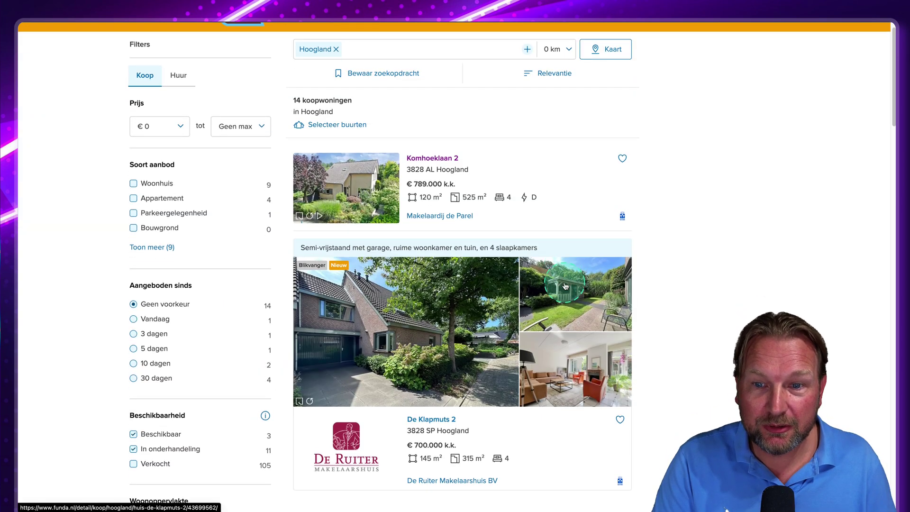
{"action": "scroll", "coordinate": [564, 285], "scroll_direction": "down", "scroll_amount": 3}
{"action": "scroll", "coordinate": [564, 285], "scroll_direction": "up", "scroll_amount": 8}
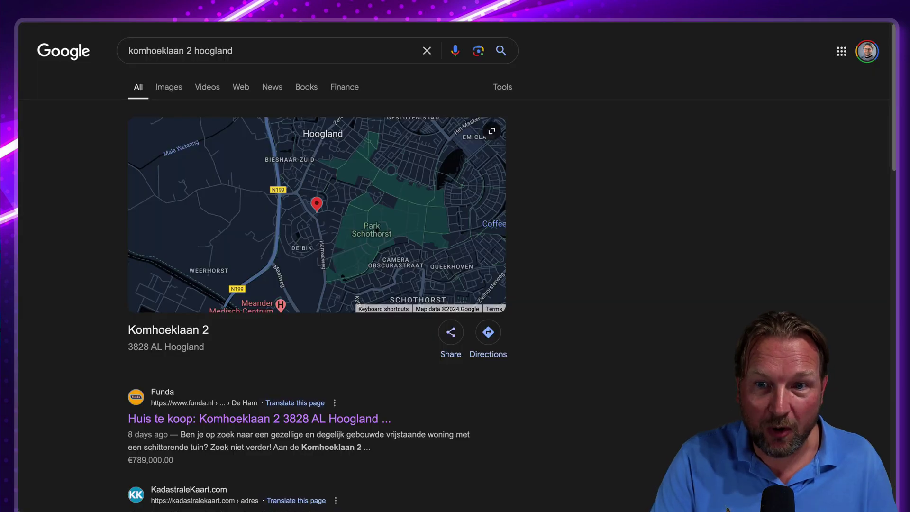
{"action": "scroll", "coordinate": [542, 241], "scroll_direction": "down", "scroll_amount": 3}
{"action": "scroll", "coordinate": [542, 243], "scroll_direction": "down", "scroll_amount": 3}
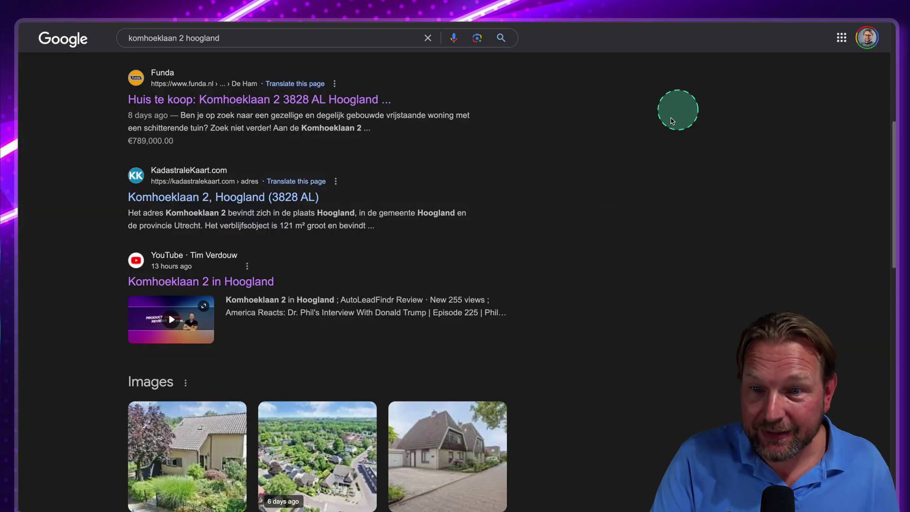
{"action": "scroll", "coordinate": [587, 203], "scroll_direction": "down", "scroll_amount": 2}
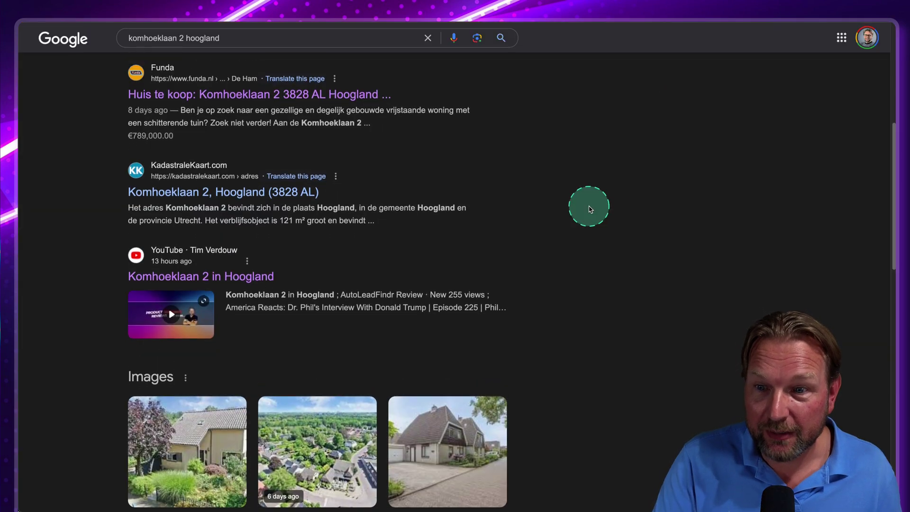
{"action": "scroll", "coordinate": [578, 207], "scroll_direction": "up", "scroll_amount": 4}
{"action": "scroll", "coordinate": [240, 335], "scroll_direction": "up", "scroll_amount": 1}
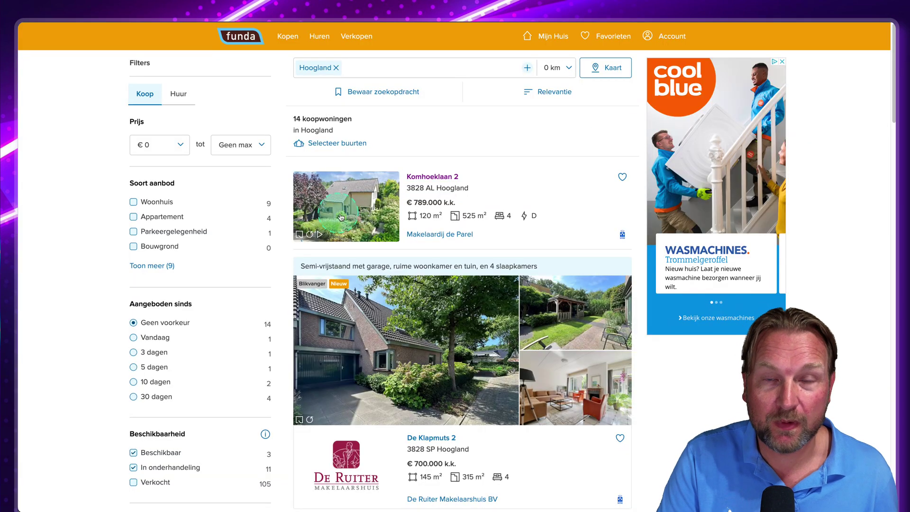
{"action": "left_click", "coordinate": [476, 329]}
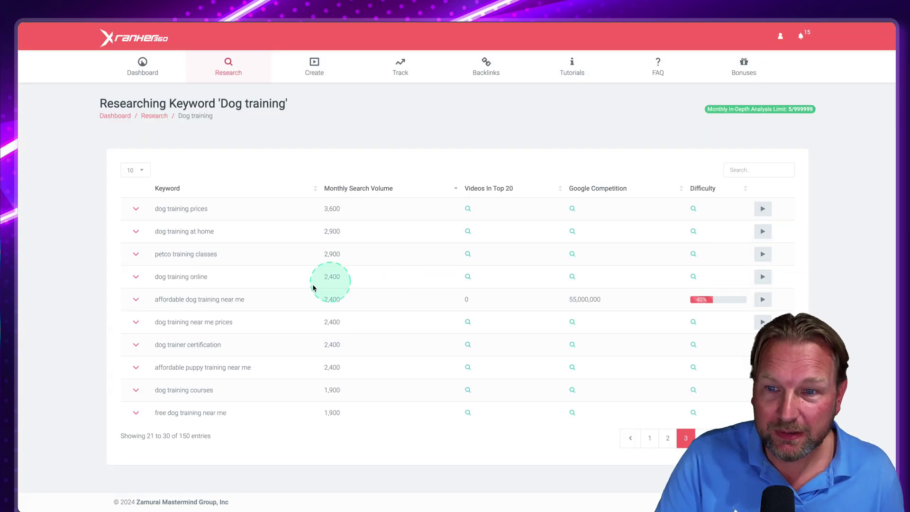
Create a live event for 'affordable dog training near me' and copy its title into the description
{"action": "left_click", "coordinate": [760, 299]}
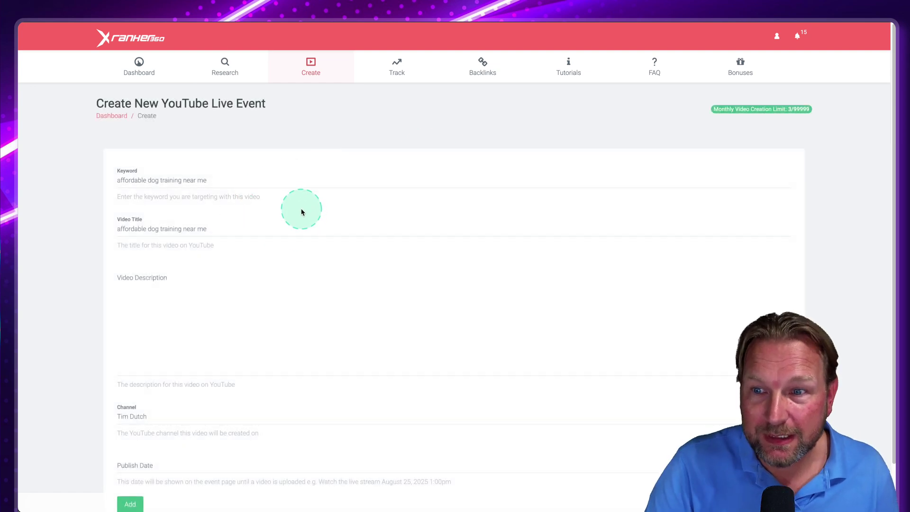
{"action": "scroll", "coordinate": [301, 212], "scroll_direction": "down", "scroll_amount": 1}
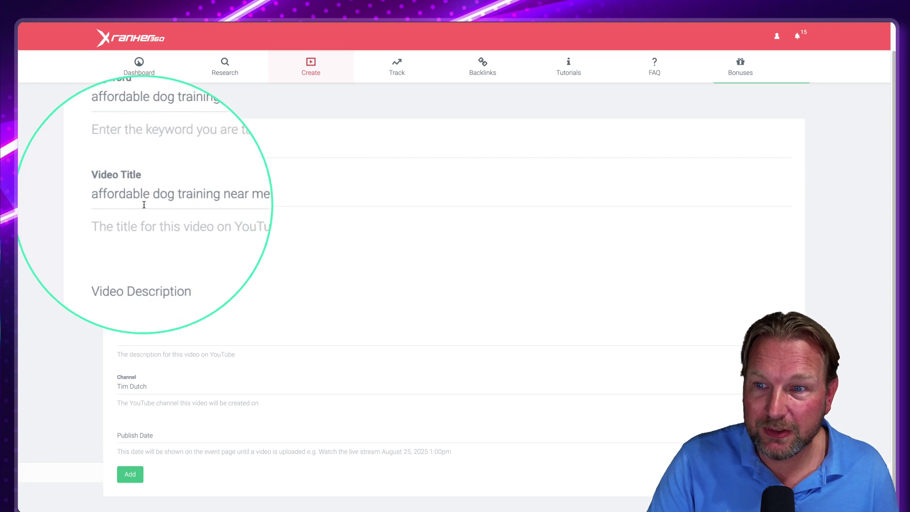
{"action": "left_click", "coordinate": [170, 251]}
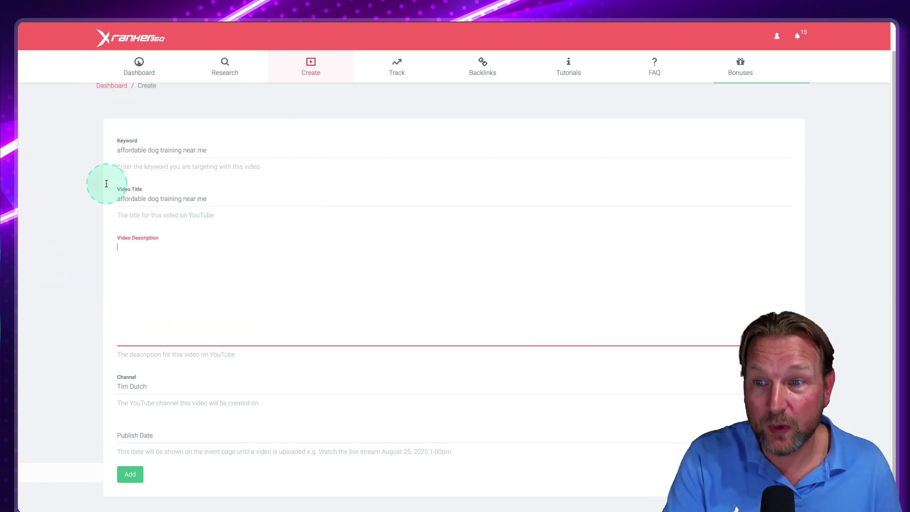
{"action": "left_click_drag", "start_coordinate": [210, 198], "coordinate": [113, 198]}
{"action": "key", "text": "ctrl+c"}
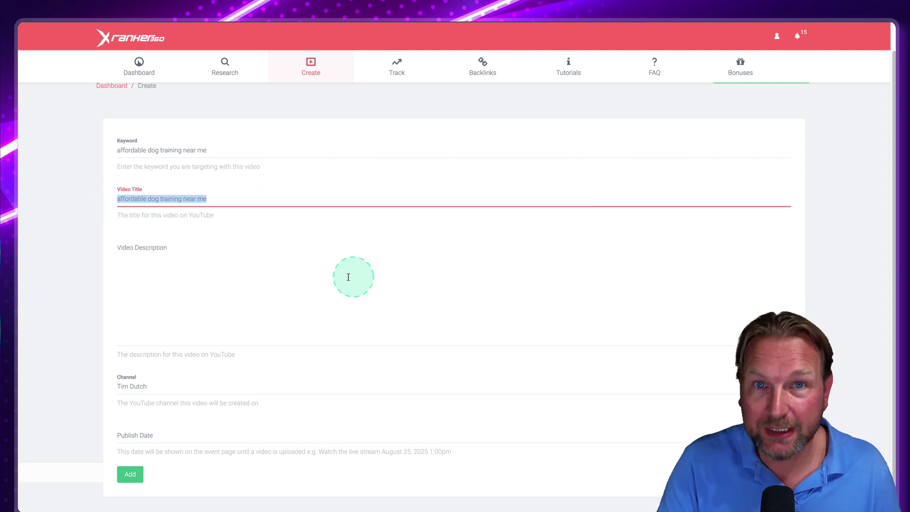
{"action": "left_click", "coordinate": [237, 248]}
{"action": "key", "text": "ctrl+v"}
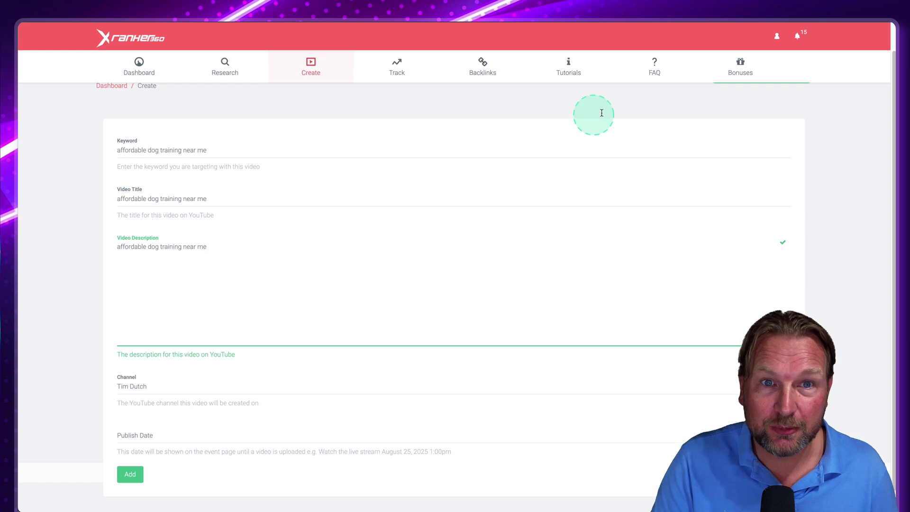
{"action": "key", "text": "ctrl+Tab"}
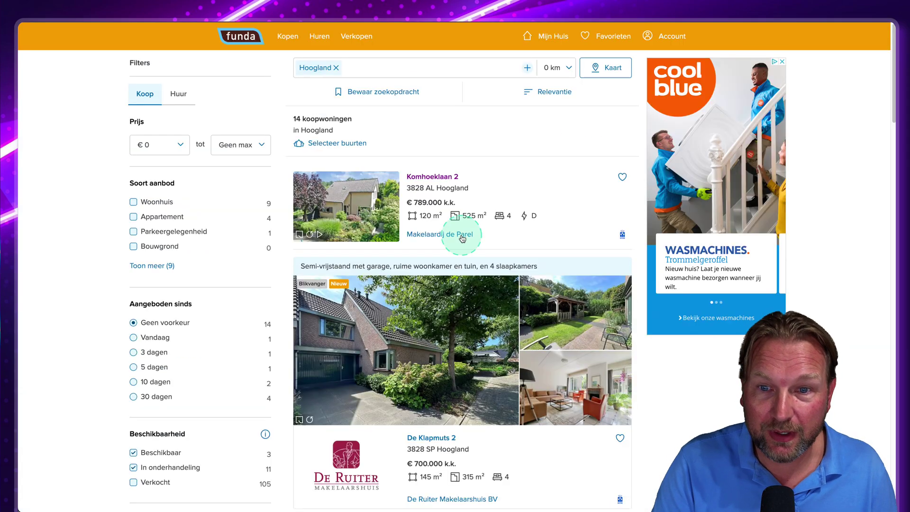
Open the Komhoeklaan 2 listing, expand its full description and select the opening two paragraphs
{"action": "left_click", "coordinate": [416, 178]}
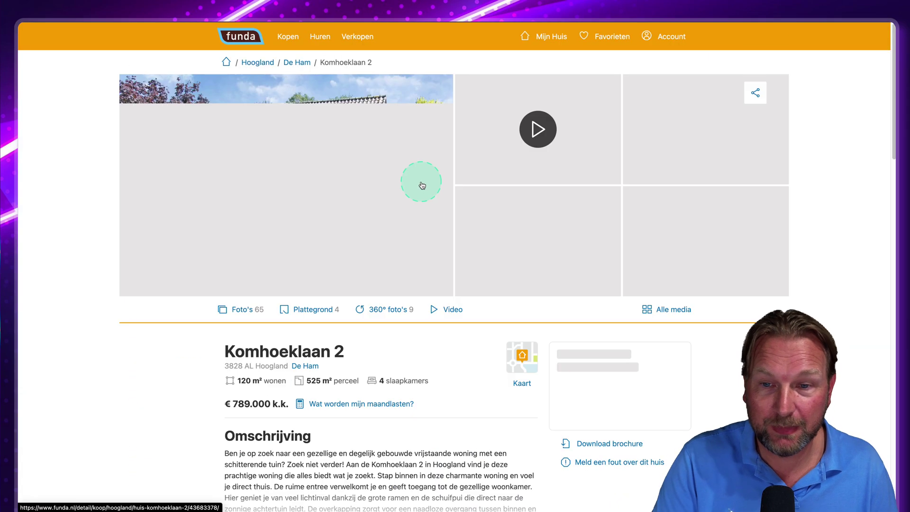
{"action": "scroll", "coordinate": [315, 421], "scroll_direction": "down", "scroll_amount": 3}
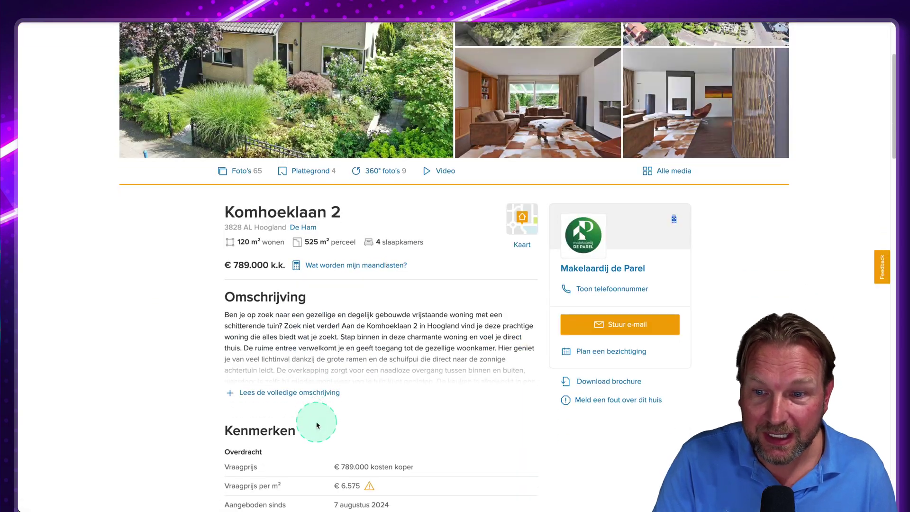
{"action": "left_click", "coordinate": [280, 393]}
{"action": "scroll", "coordinate": [251, 331], "scroll_direction": "down", "scroll_amount": 1}
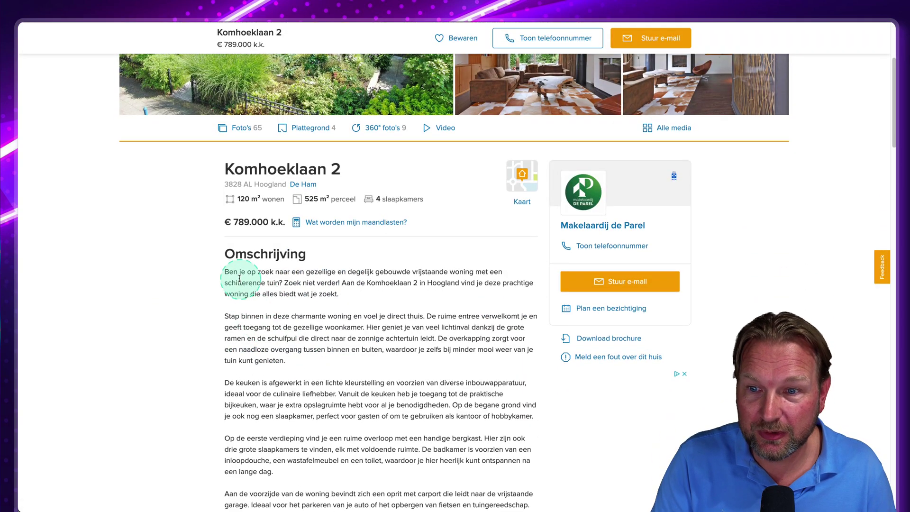
{"action": "left_click_drag", "start_coordinate": [224, 271], "coordinate": [342, 366]}
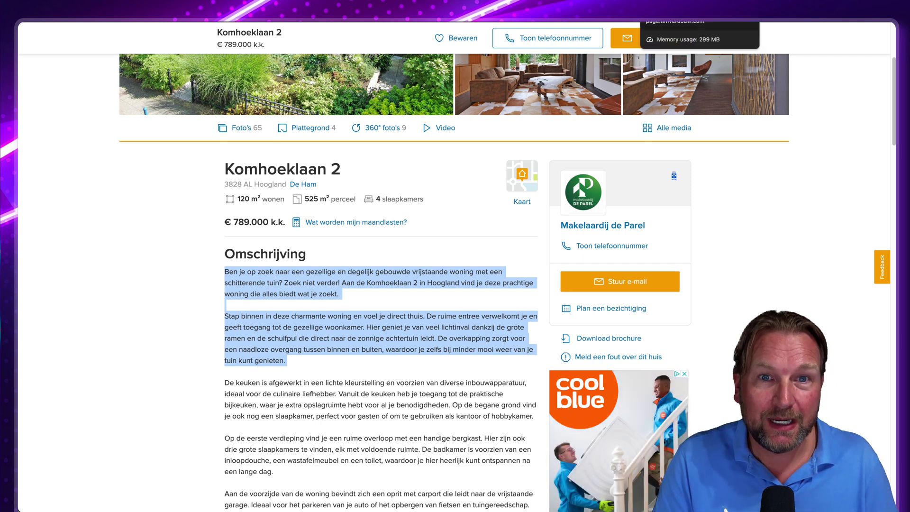
{"action": "left_click", "coordinate": [343, 138]}
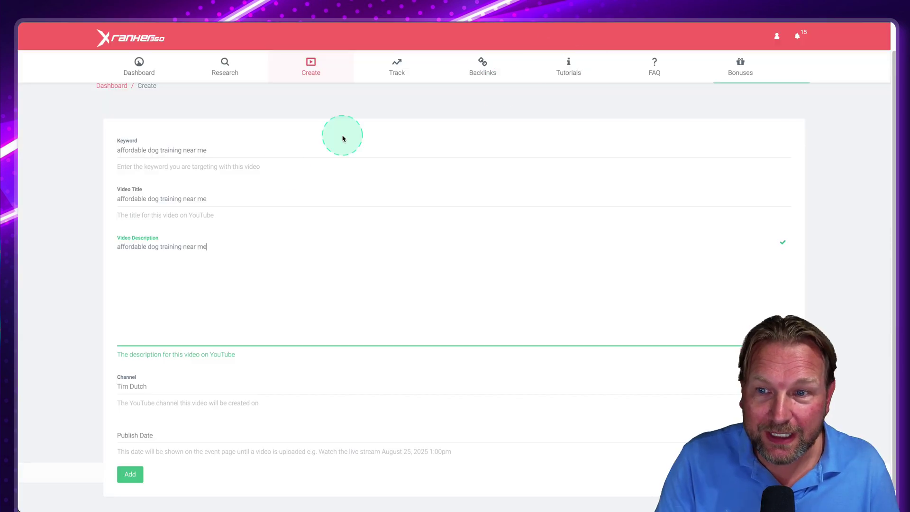
{"action": "left_click_drag", "start_coordinate": [253, 254], "coordinate": [138, 247]}
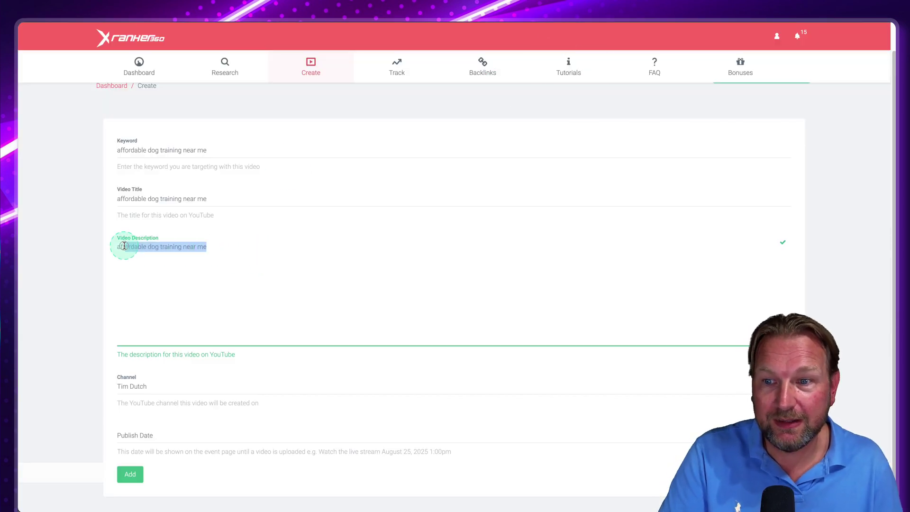
Try a different YouTube channel for the live event
{"action": "left_click", "coordinate": [342, 277]}
{"action": "scroll", "coordinate": [351, 280], "scroll_direction": "down", "scroll_amount": 1}
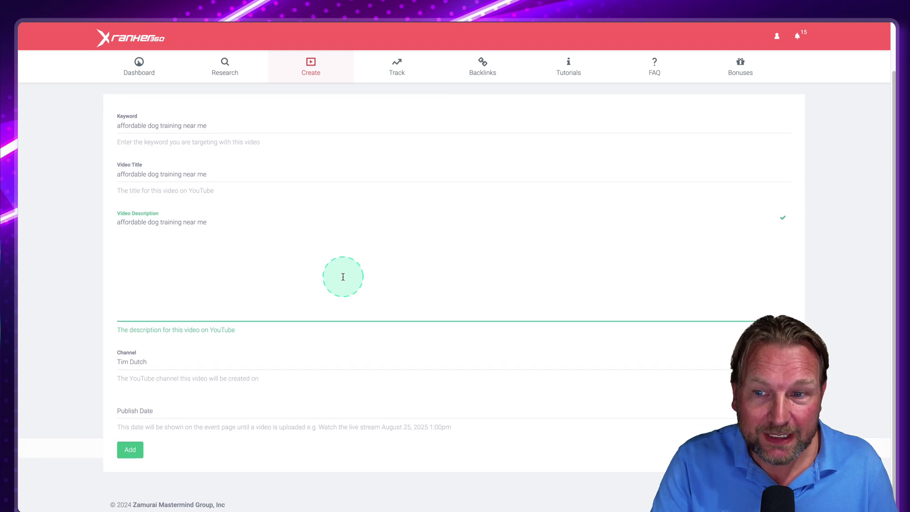
{"action": "left_click", "coordinate": [129, 365]}
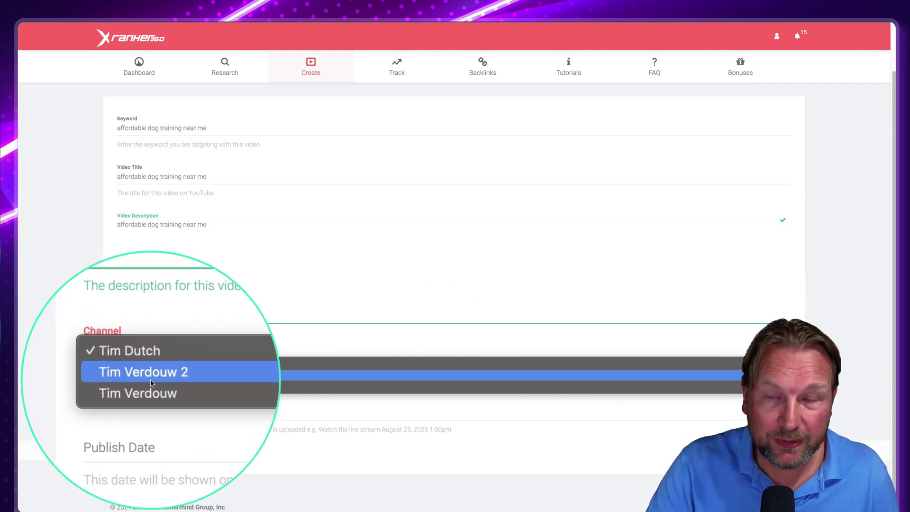
{"action": "left_click", "coordinate": [151, 386]}
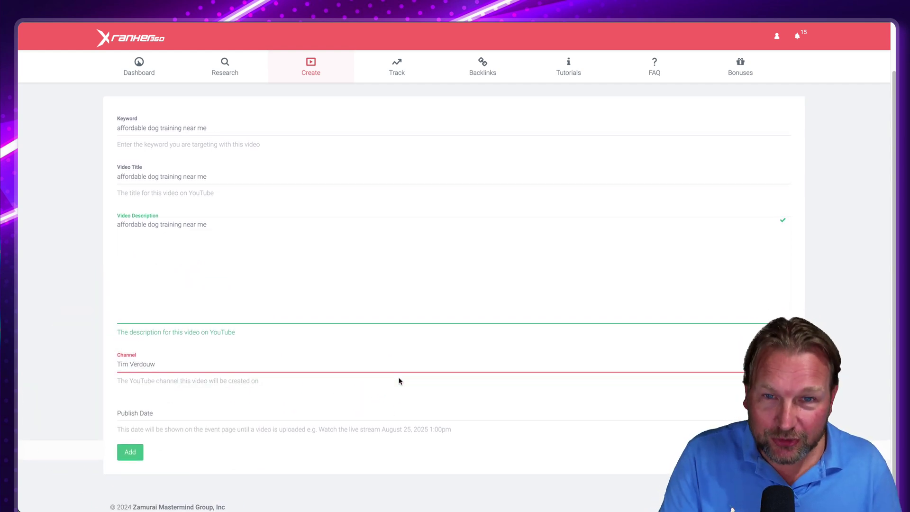
Set the live event's publish date to 08/28/2024
{"action": "left_click", "coordinate": [130, 413]}
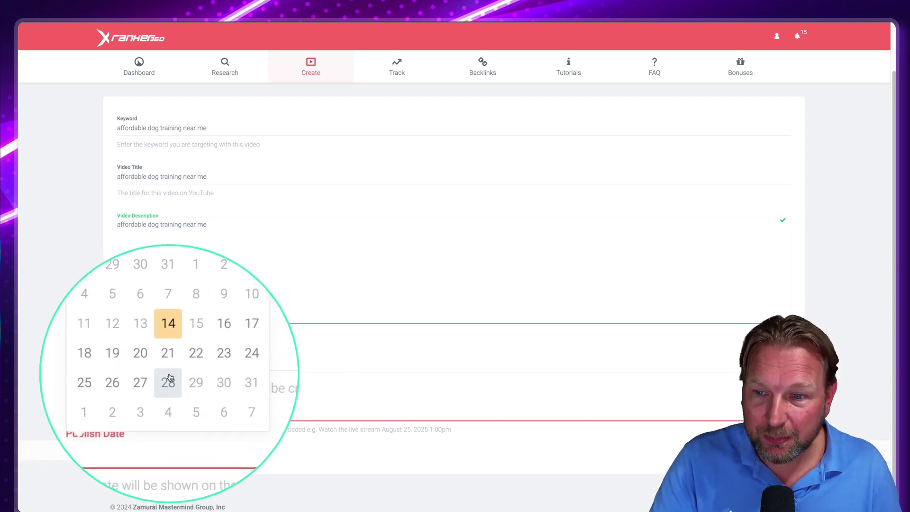
{"action": "left_click", "coordinate": [168, 378]}
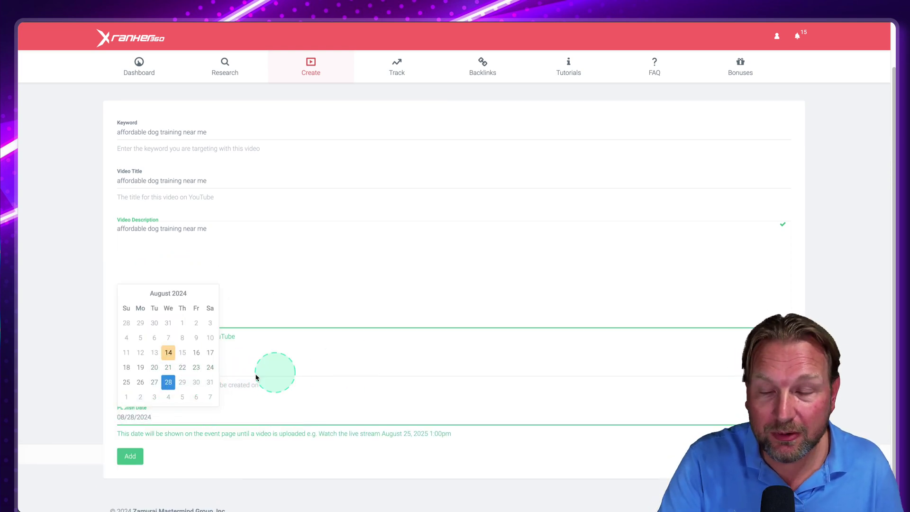
{"action": "left_click", "coordinate": [65, 389]}
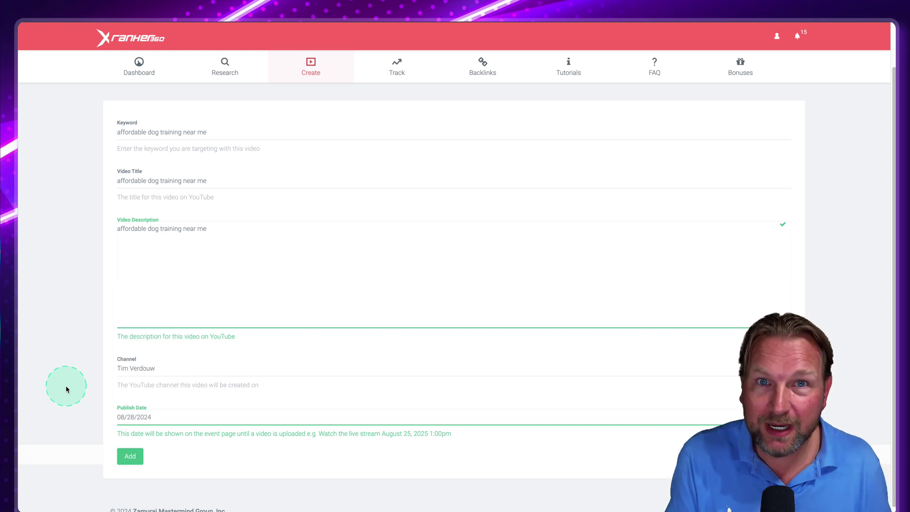
Restore the original channel and submit the live event
{"action": "left_click", "coordinate": [161, 370]}
{"action": "left_click", "coordinate": [149, 359]}
{"action": "left_click", "coordinate": [153, 358]}
{"action": "left_click", "coordinate": [153, 358]}
{"action": "left_click", "coordinate": [132, 456]}
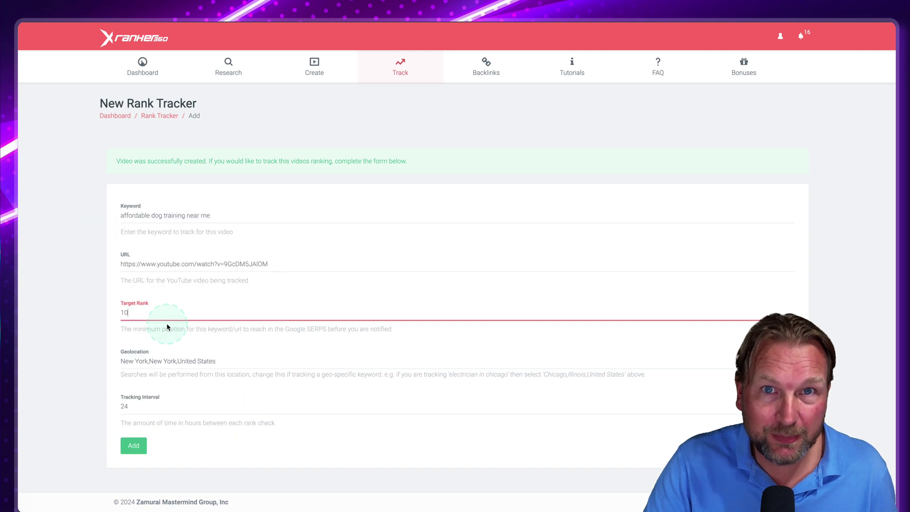
Keep target rank 10 and change the tracking interval from 24 to 6 hours
{"action": "left_click", "coordinate": [201, 335]}
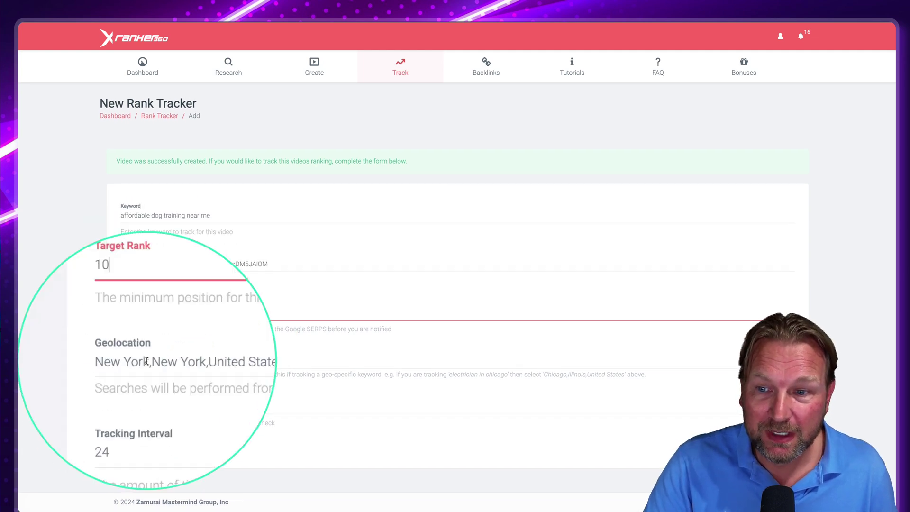
{"action": "left_click", "coordinate": [135, 410]}
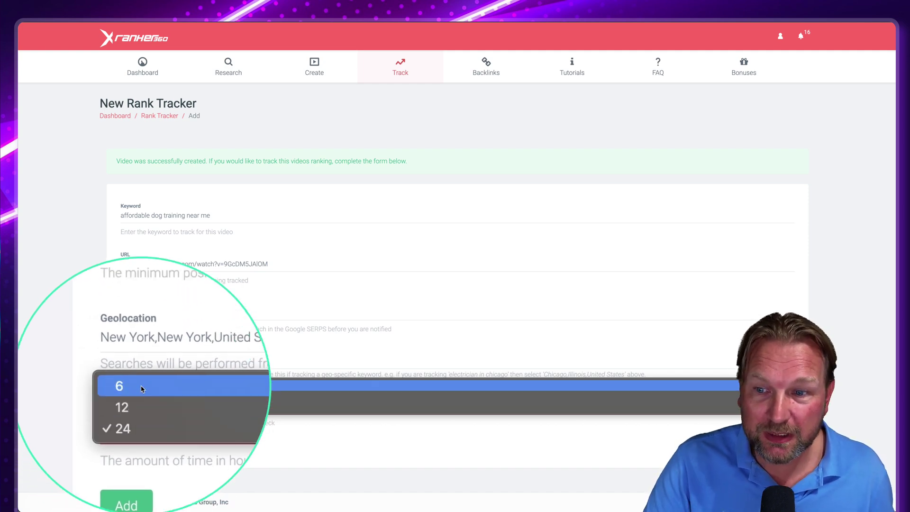
{"action": "left_click", "coordinate": [141, 388]}
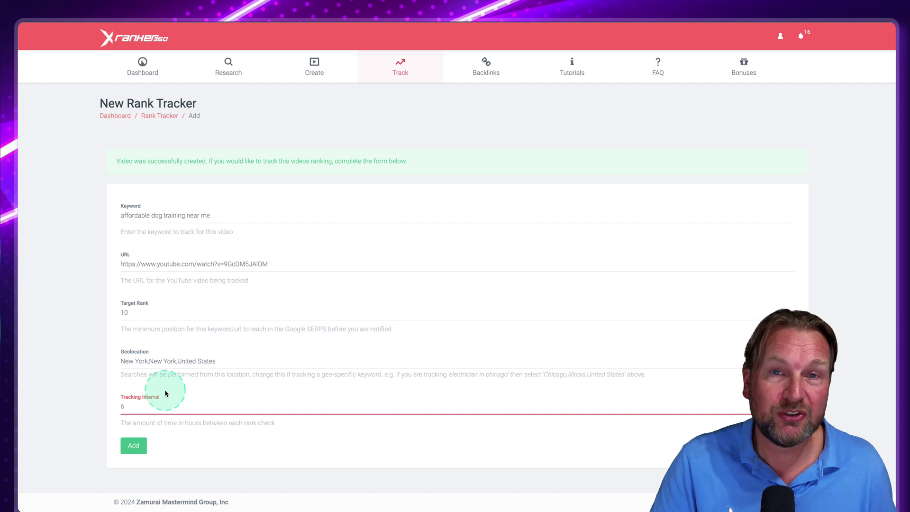
Add the 'affordable dog training near me' rank tracker so it starts running
{"action": "left_click", "coordinate": [134, 449]}
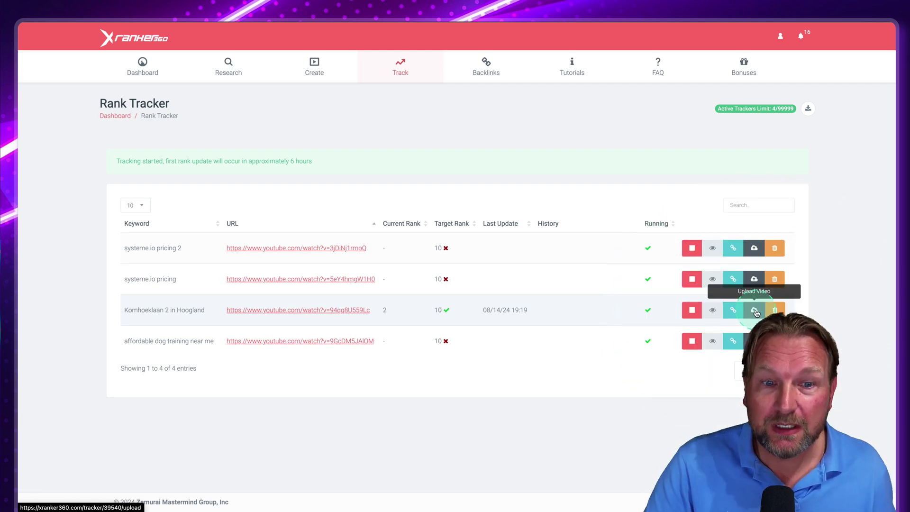
Open the Upload Video page for the Komhoeklaan 2 in Hoogland video and browse its Wirecast tutorials
{"action": "left_click", "coordinate": [754, 311]}
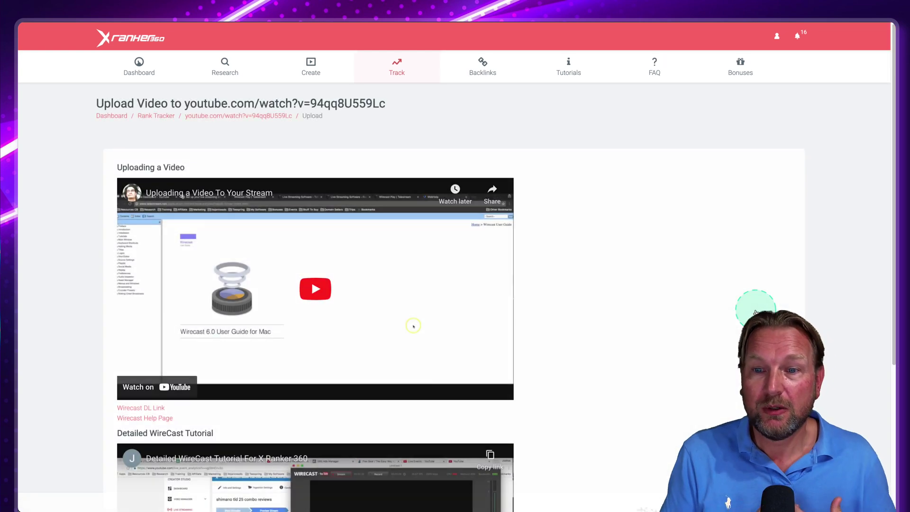
{"action": "scroll", "coordinate": [652, 327], "scroll_direction": "down", "scroll_amount": 1}
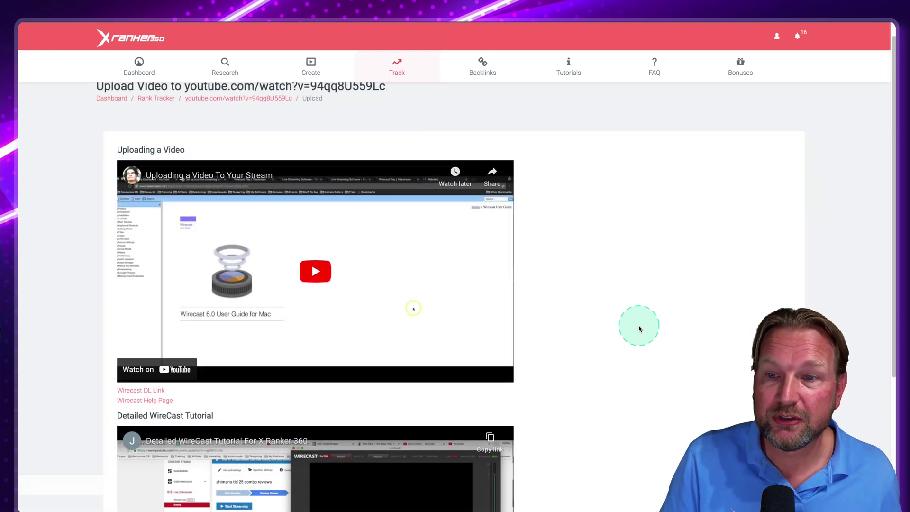
{"action": "scroll", "coordinate": [535, 315], "scroll_direction": "down", "scroll_amount": 1}
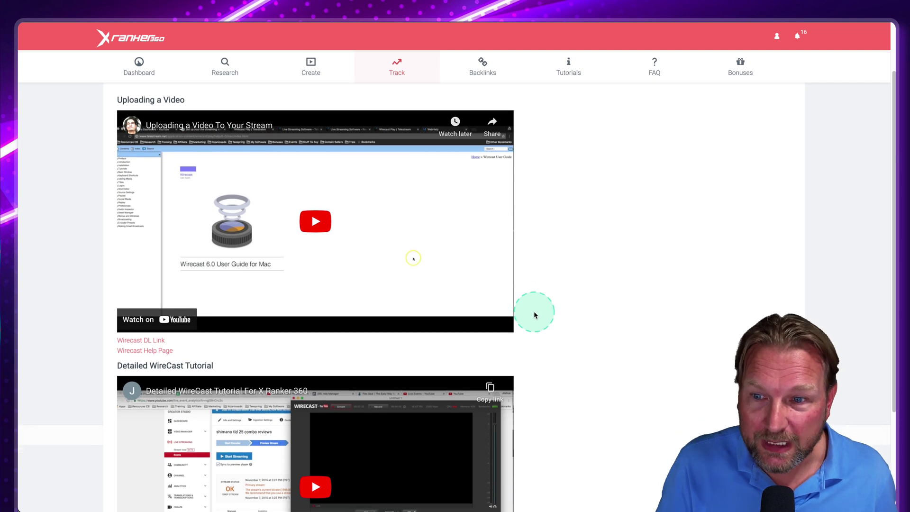
{"action": "scroll", "coordinate": [510, 321], "scroll_direction": "down", "scroll_amount": 3}
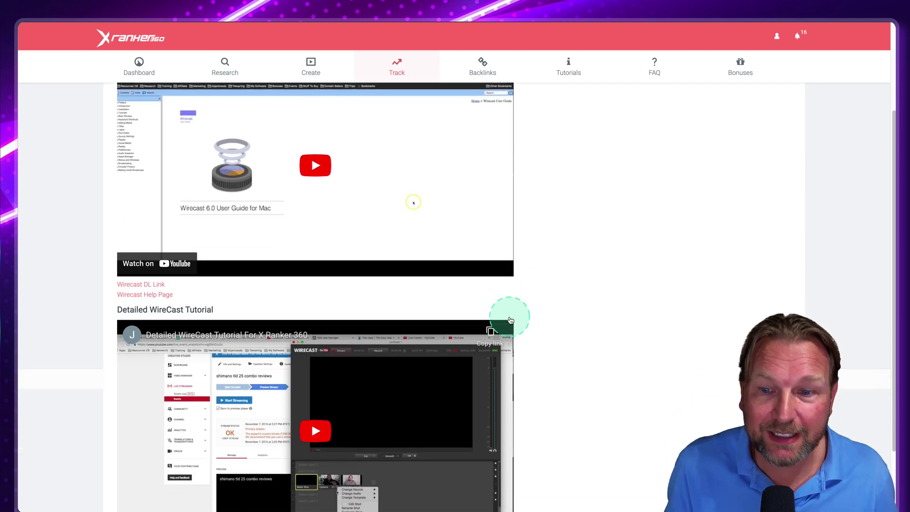
{"action": "scroll", "coordinate": [420, 262], "scroll_direction": "up", "scroll_amount": 5}
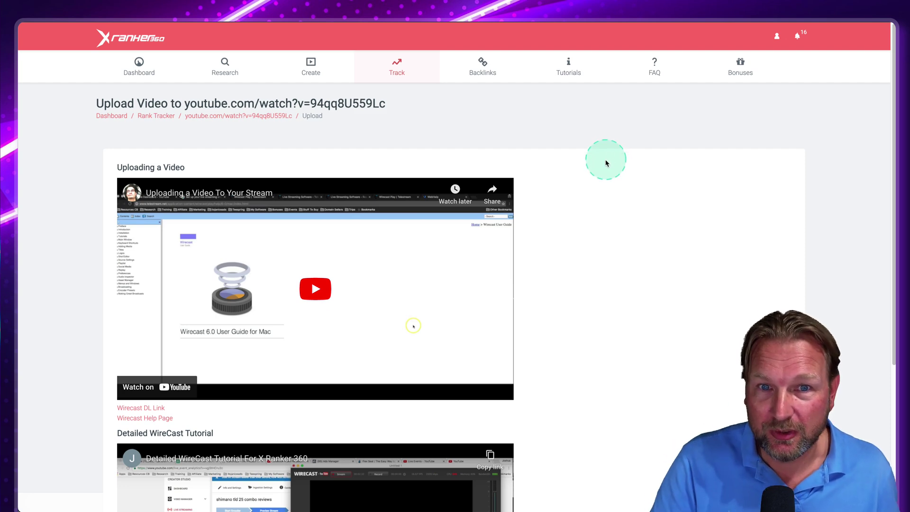
From the dashboard, open the Rank Tracker list, check the 'systeme.io pricing 2' rank chart, and return
{"action": "left_click", "coordinate": [144, 71]}
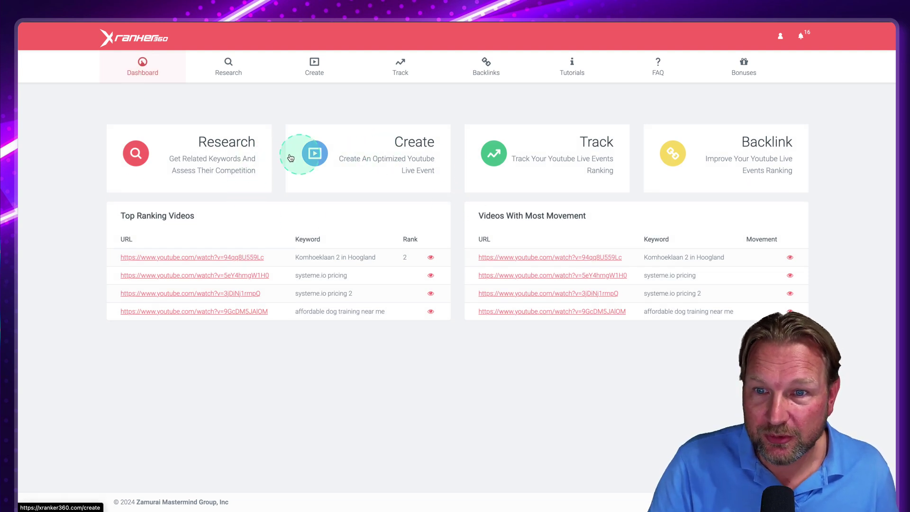
{"action": "left_click", "coordinate": [521, 157]}
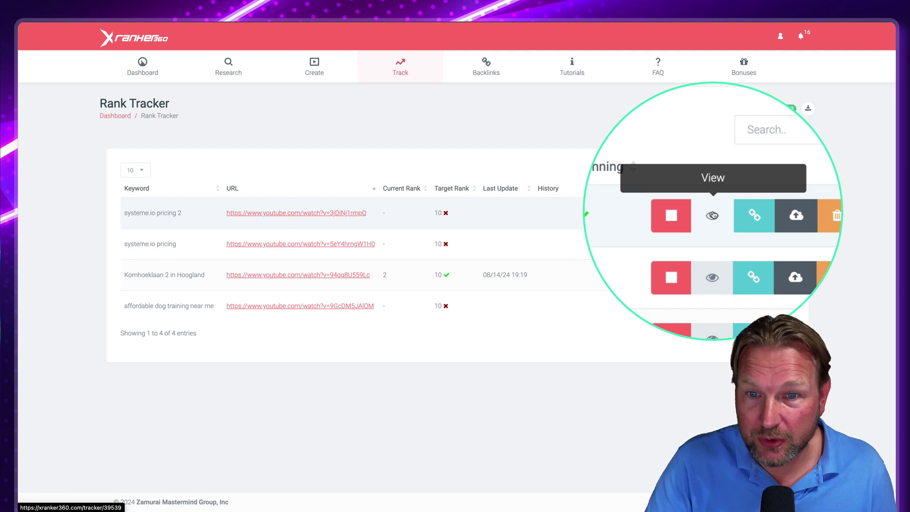
{"action": "left_click", "coordinate": [712, 214]}
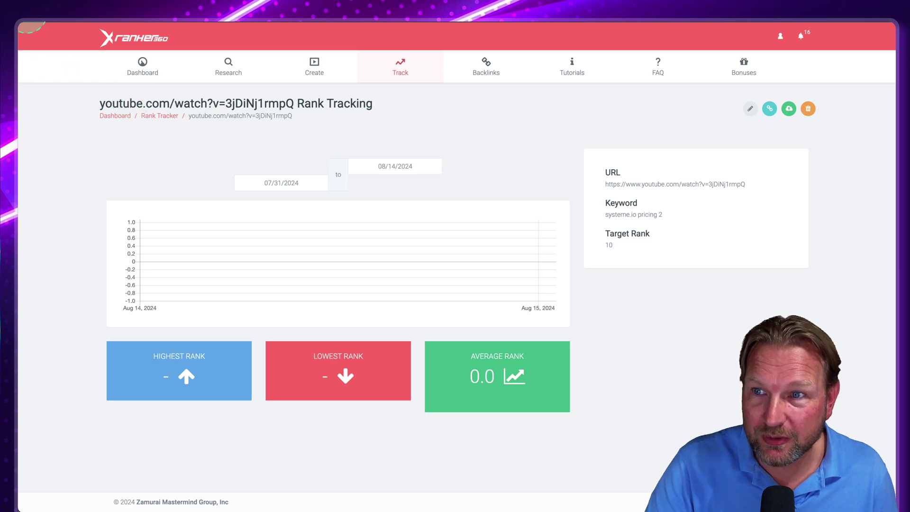
{"action": "left_click", "coordinate": [30, 23]}
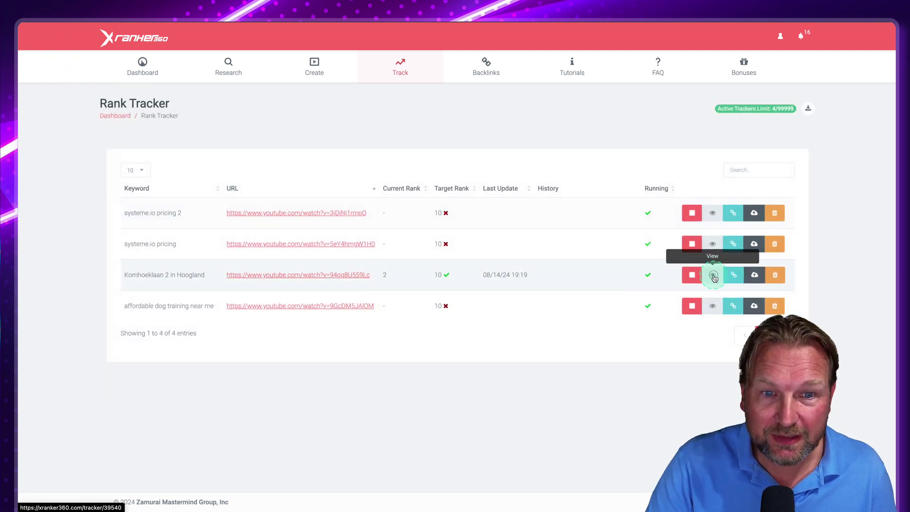
{"action": "left_click", "coordinate": [713, 276]}
{"action": "mouse_move", "coordinate": [495, 262]}
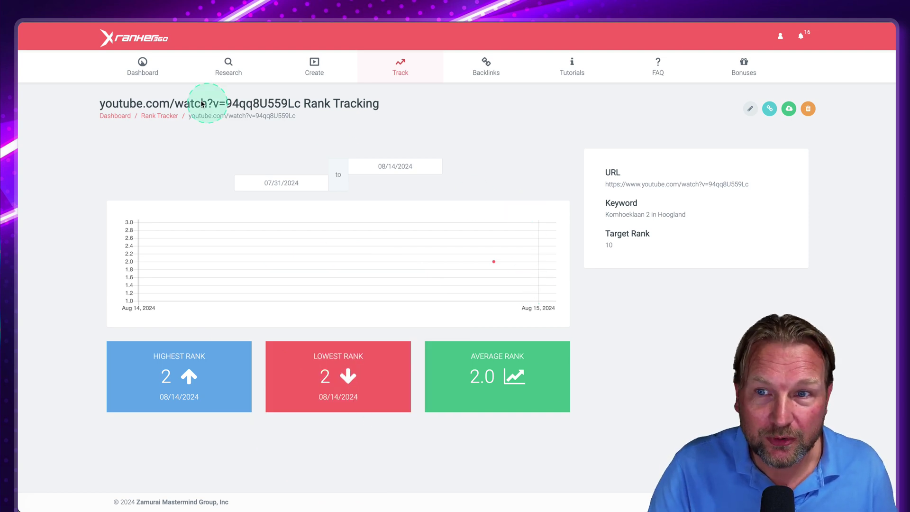
{"action": "left_click", "coordinate": [148, 74]}
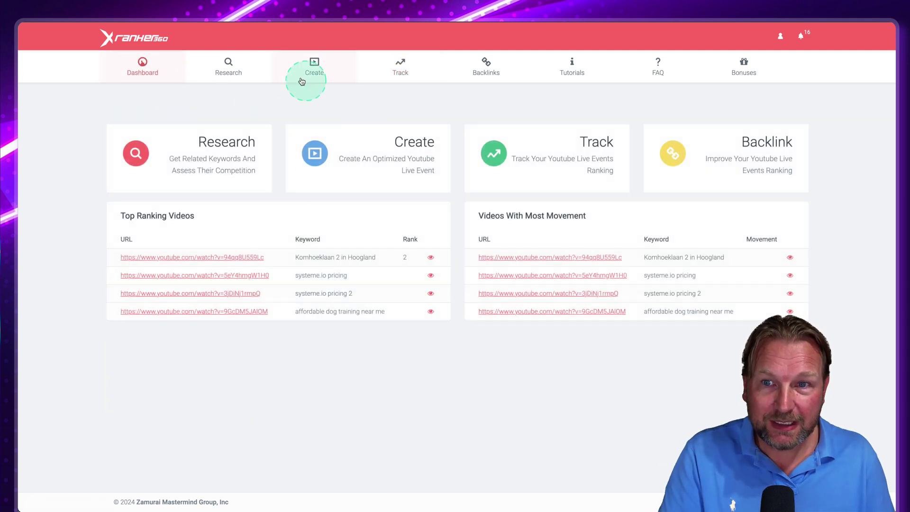